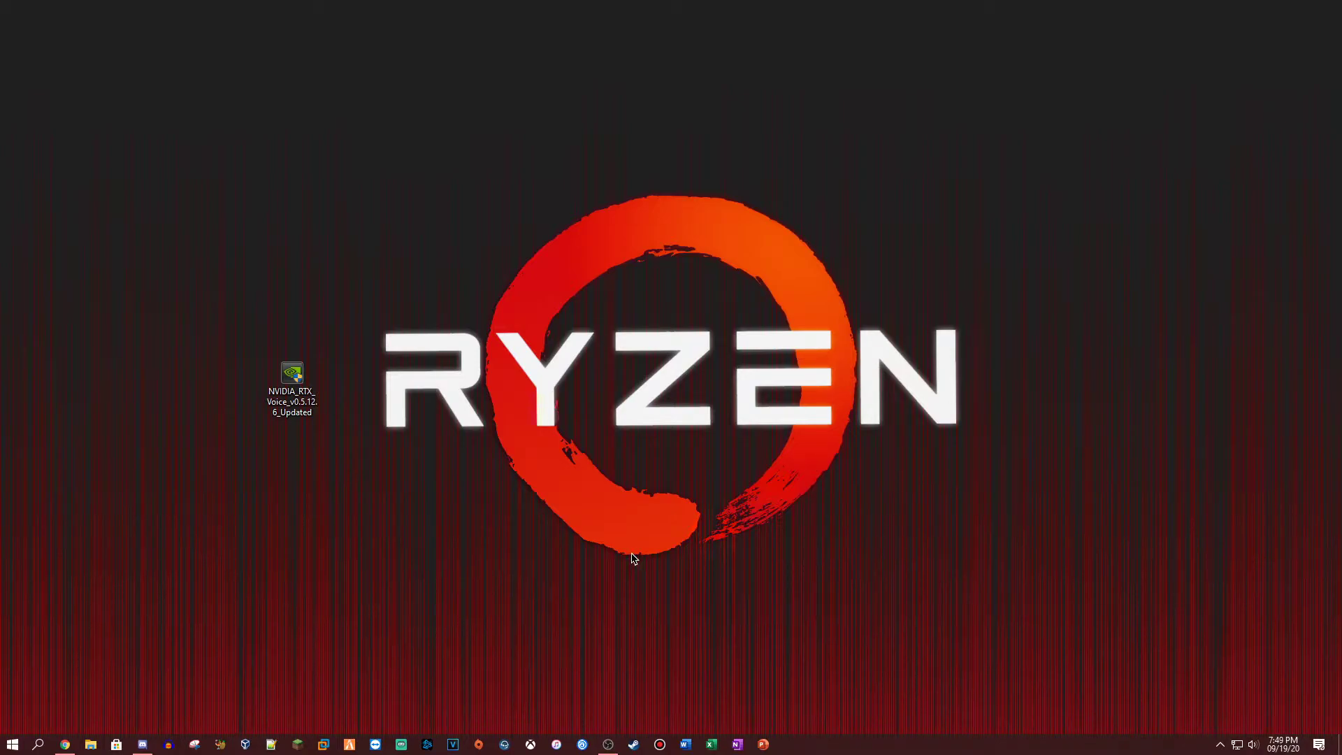
- Switch to Chrome and review the requirements and setup sections of the NVIDIA RTX Voice setup guide
click(64, 743)
scroll(559, 319, down, 15)
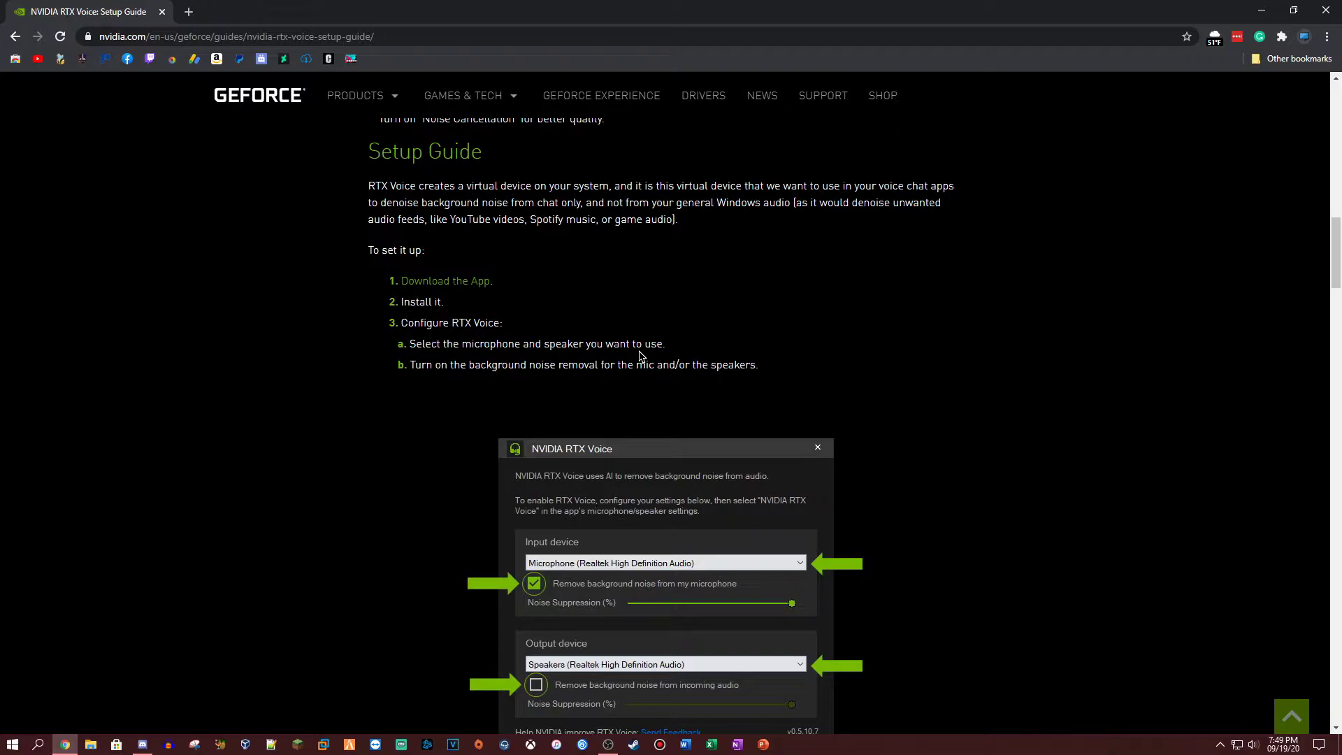
scroll(641, 356, up, 10)
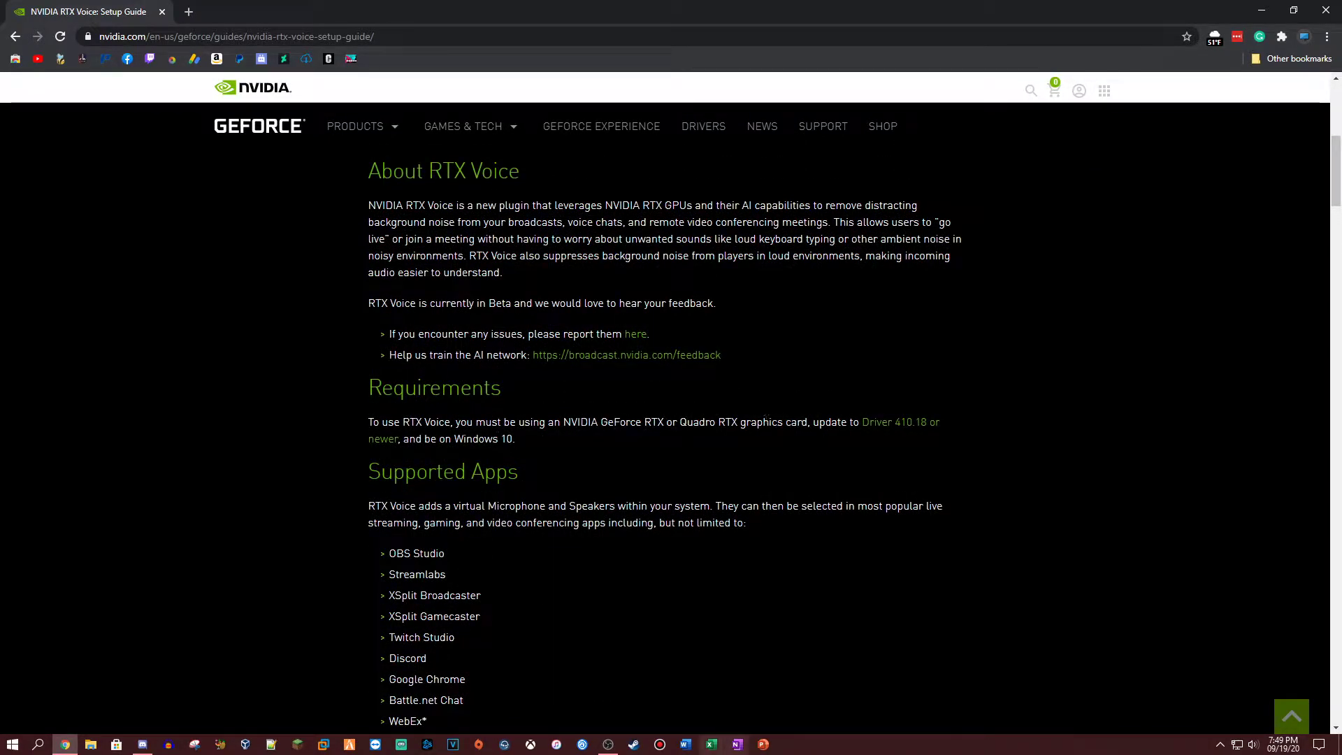
- Open Device Manager and check the installed hardware against the RTX Voice requirements
right_click(873, 744)
right_click(12, 744)
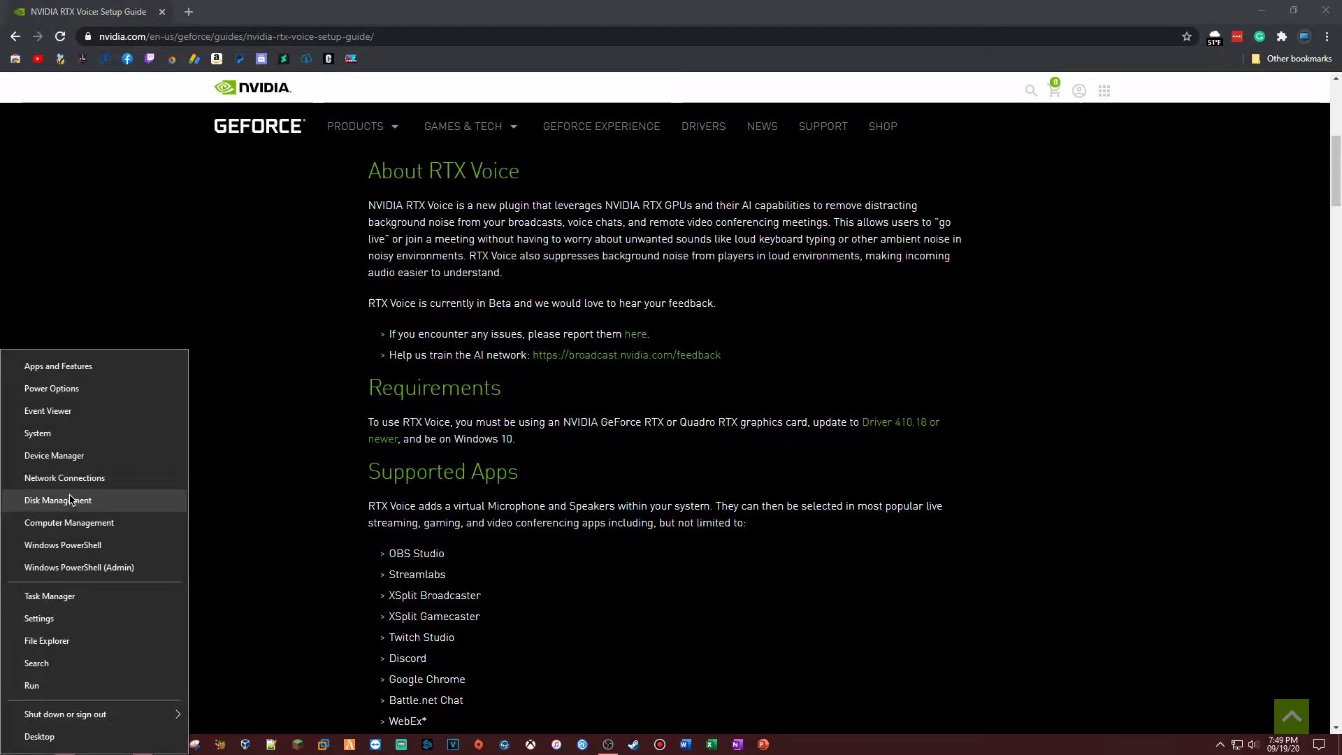
click(70, 455)
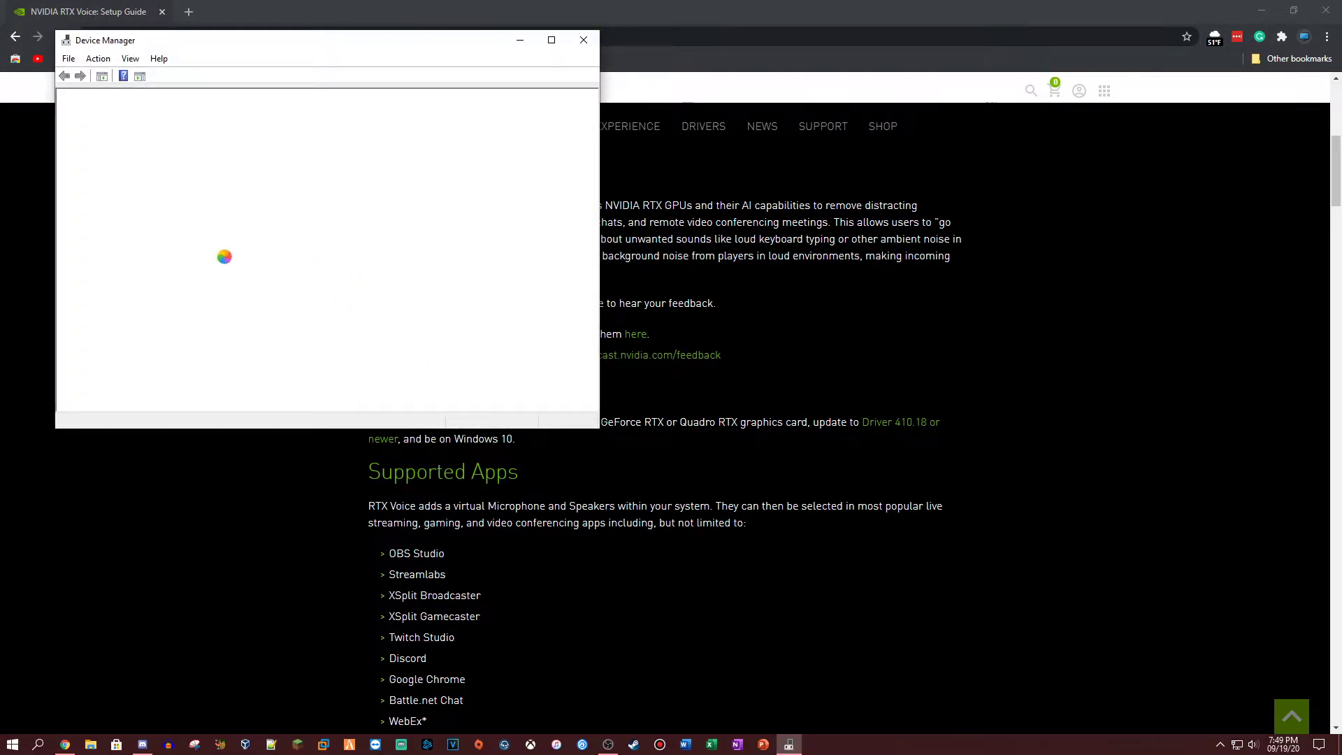
double_click(86, 145)
click(188, 155)
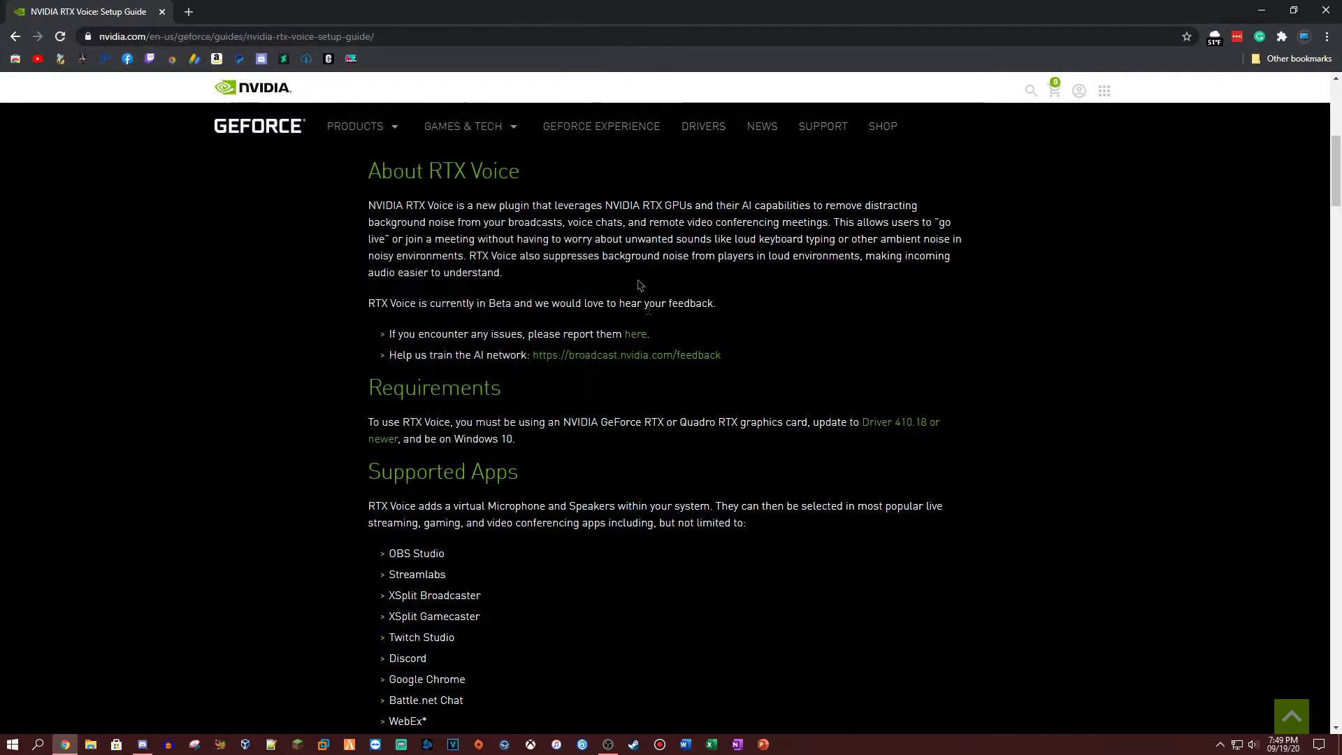
- Start downloading the RTX Voice app from the link in the Setup Guide section and cancel the download
scroll(666, 322, down, 10)
scroll(667, 318, up, 20)
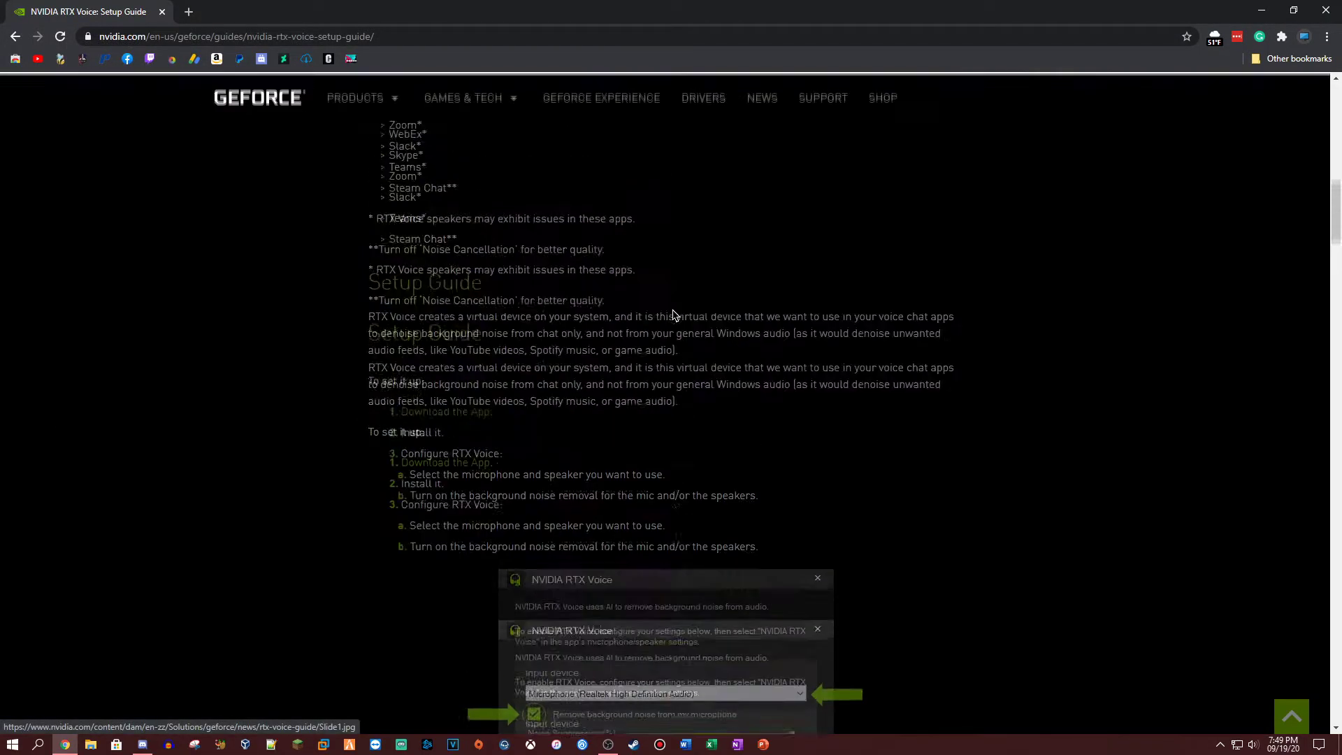
scroll(794, 342, down, 5)
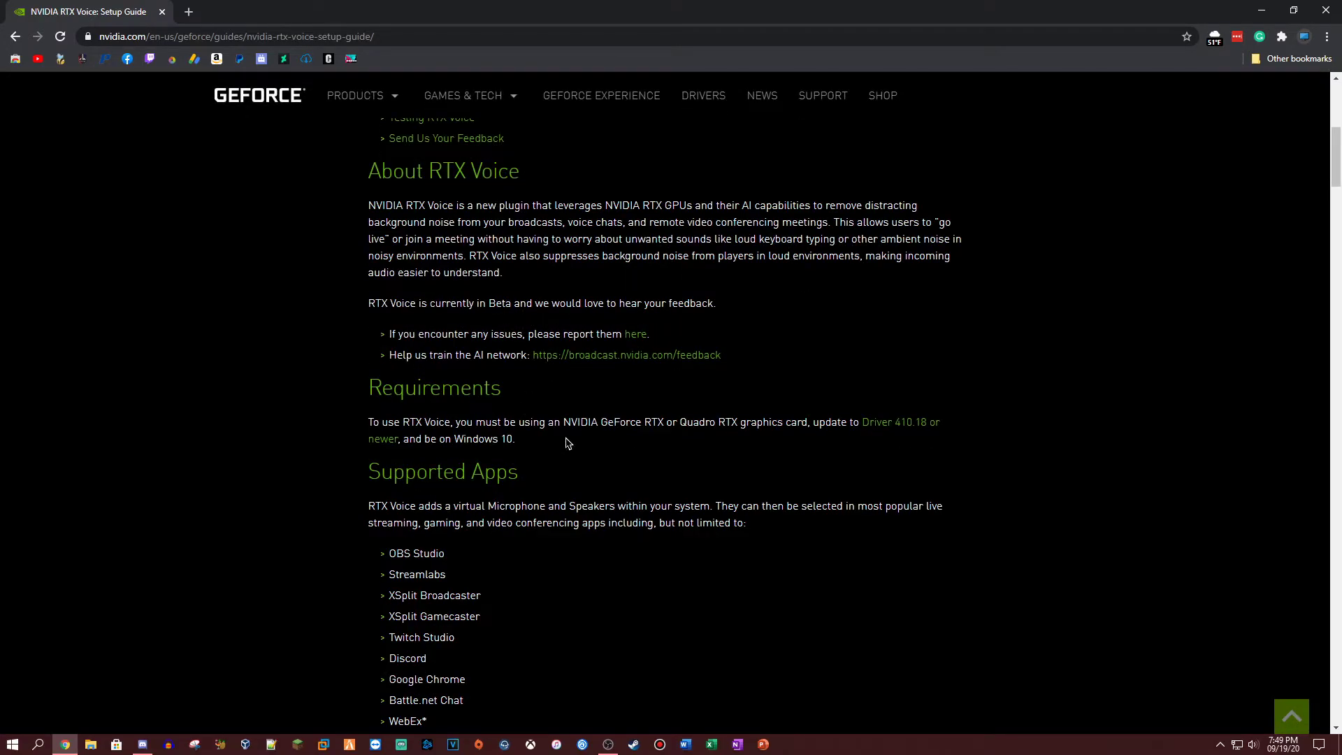
scroll(566, 423, down, 10)
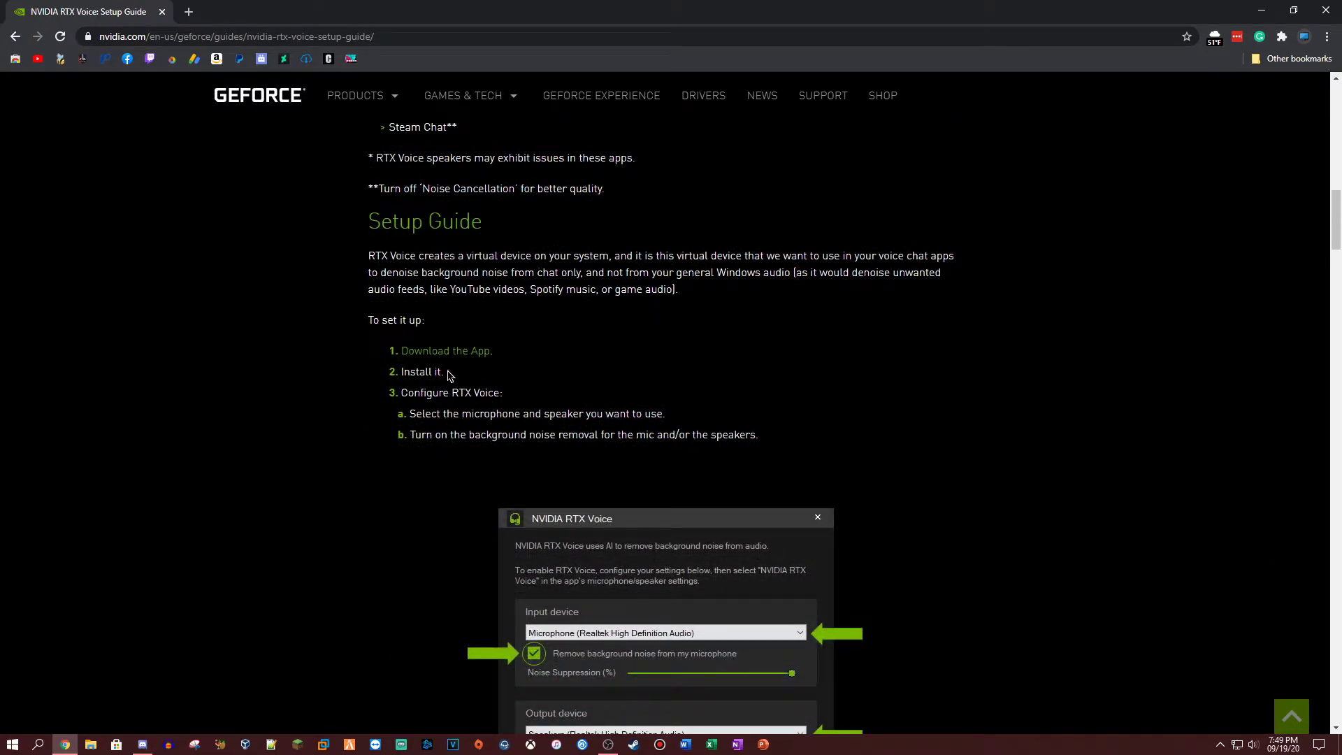
click(459, 352)
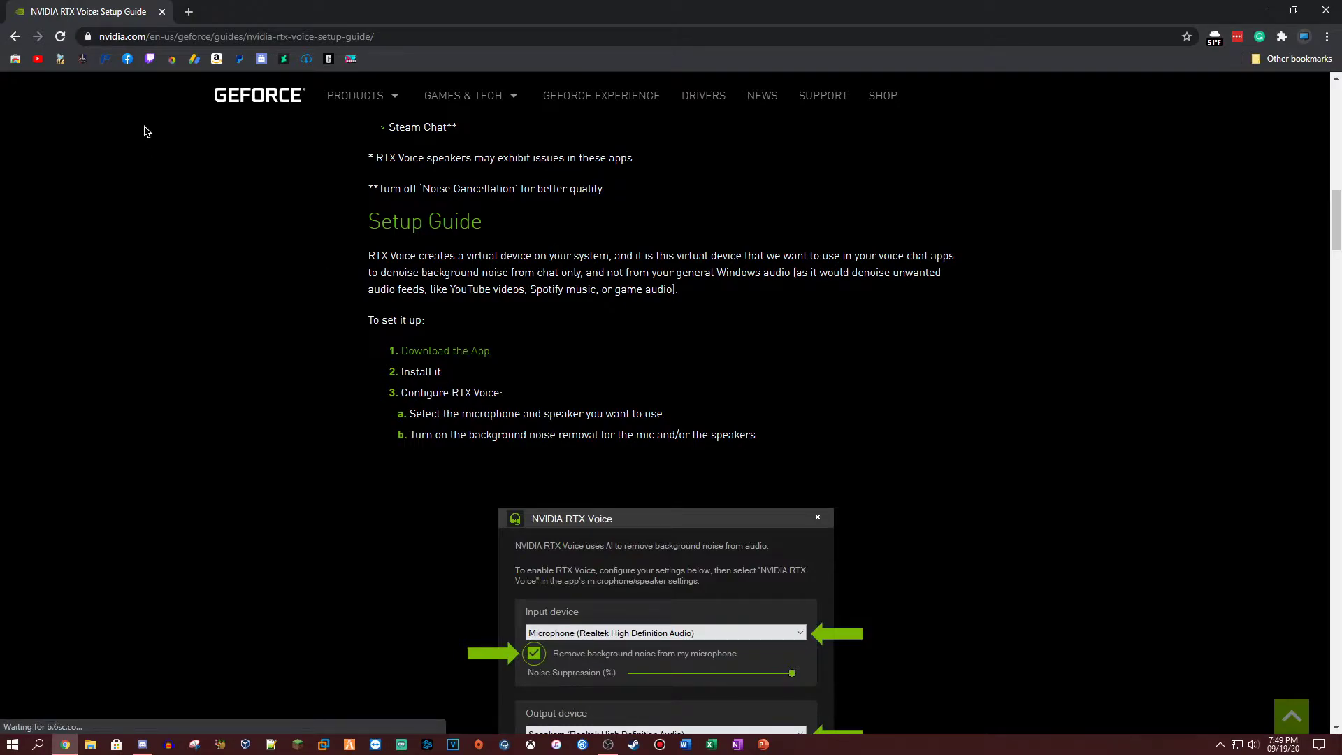
right_click(80, 722)
click(150, 697)
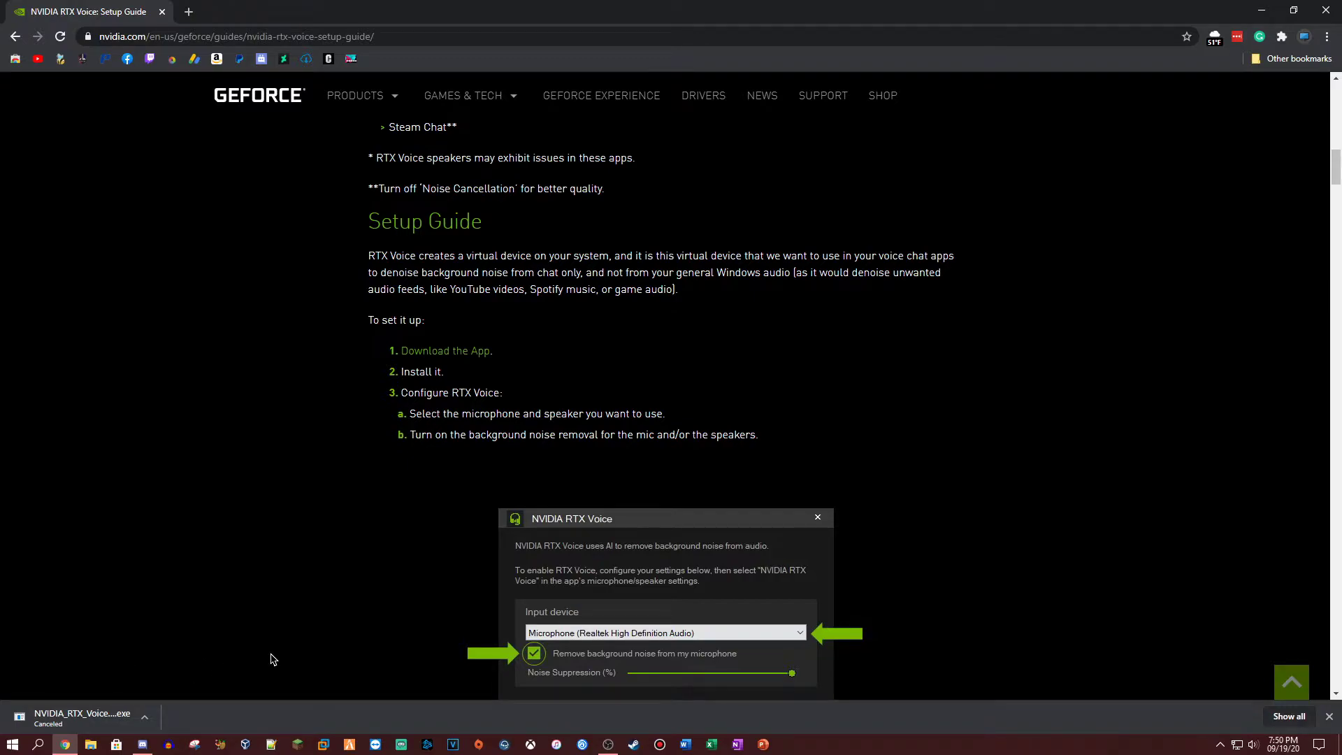
- Minimize the browser and examine the properties of the NVIDIA_RTX_Voice_v0.5.12.6_Updated installer on the desktop
click(1261, 10)
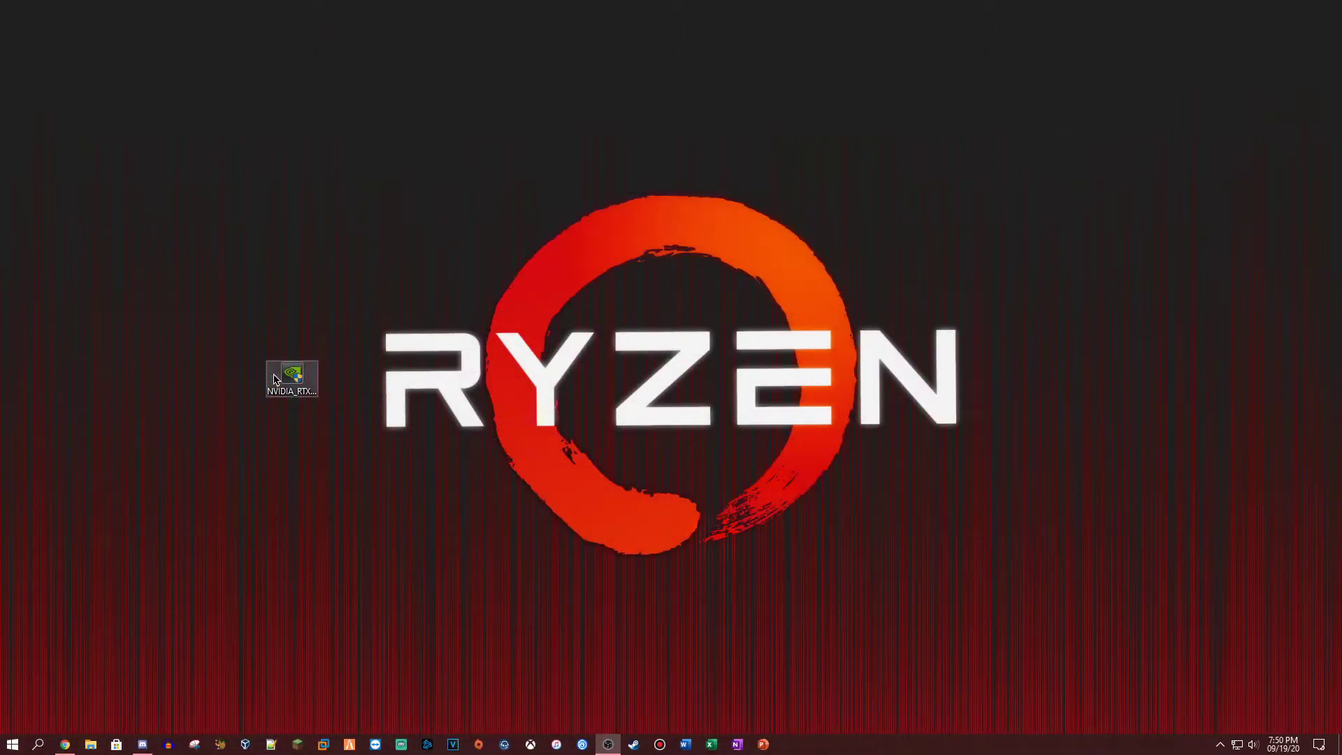
right_click(299, 378)
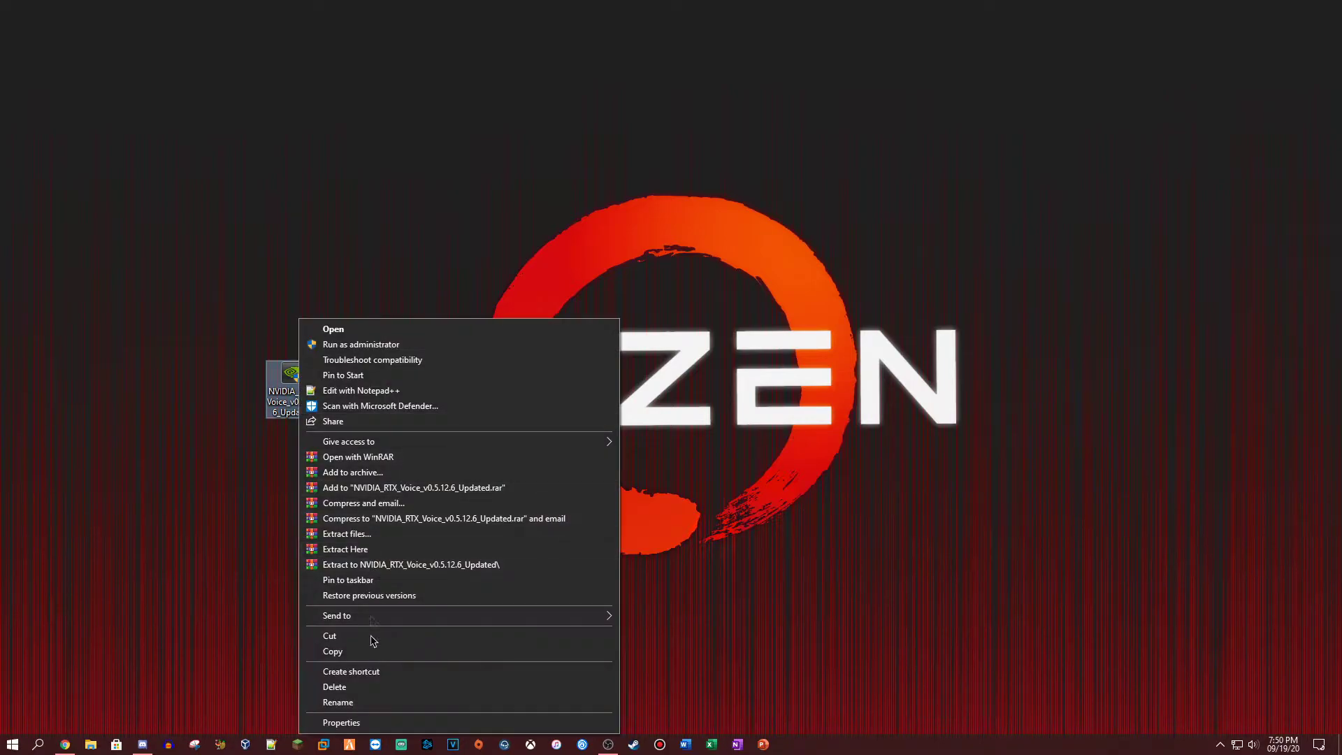
click(342, 721)
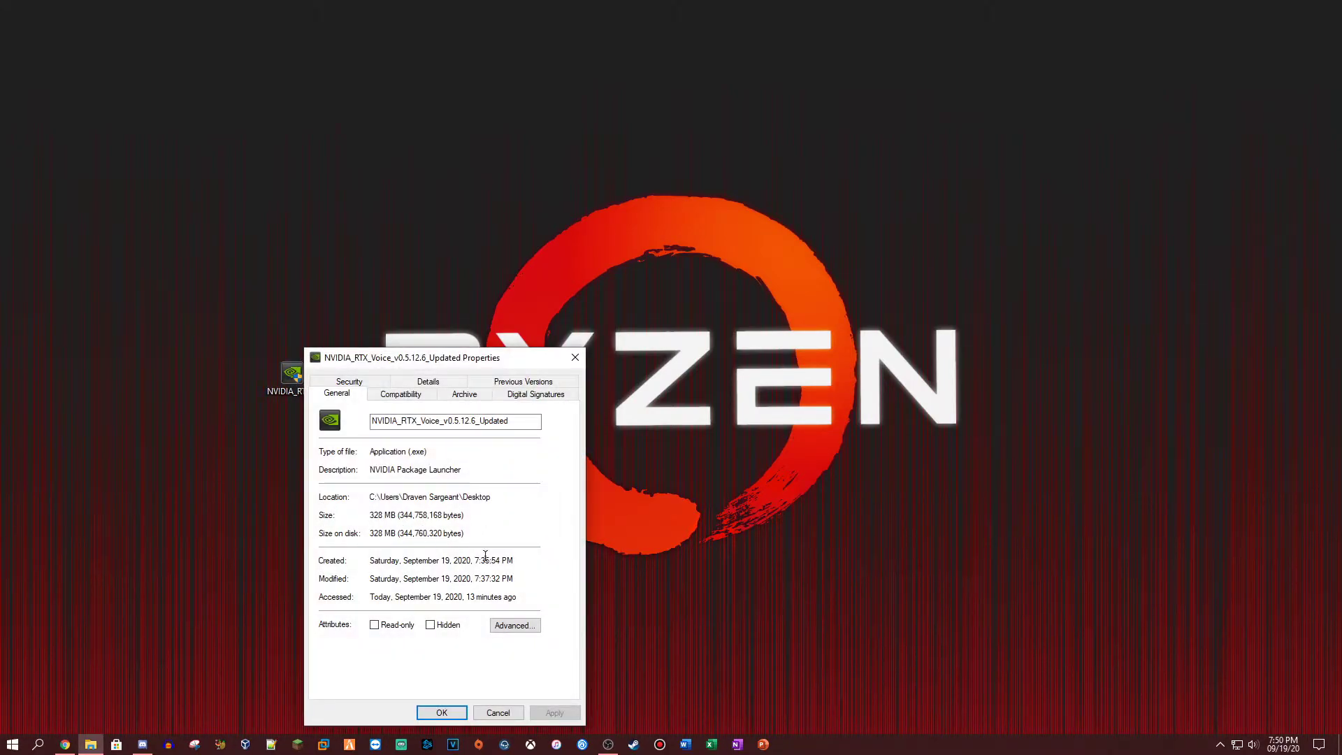
double_click(420, 451)
click(575, 357)
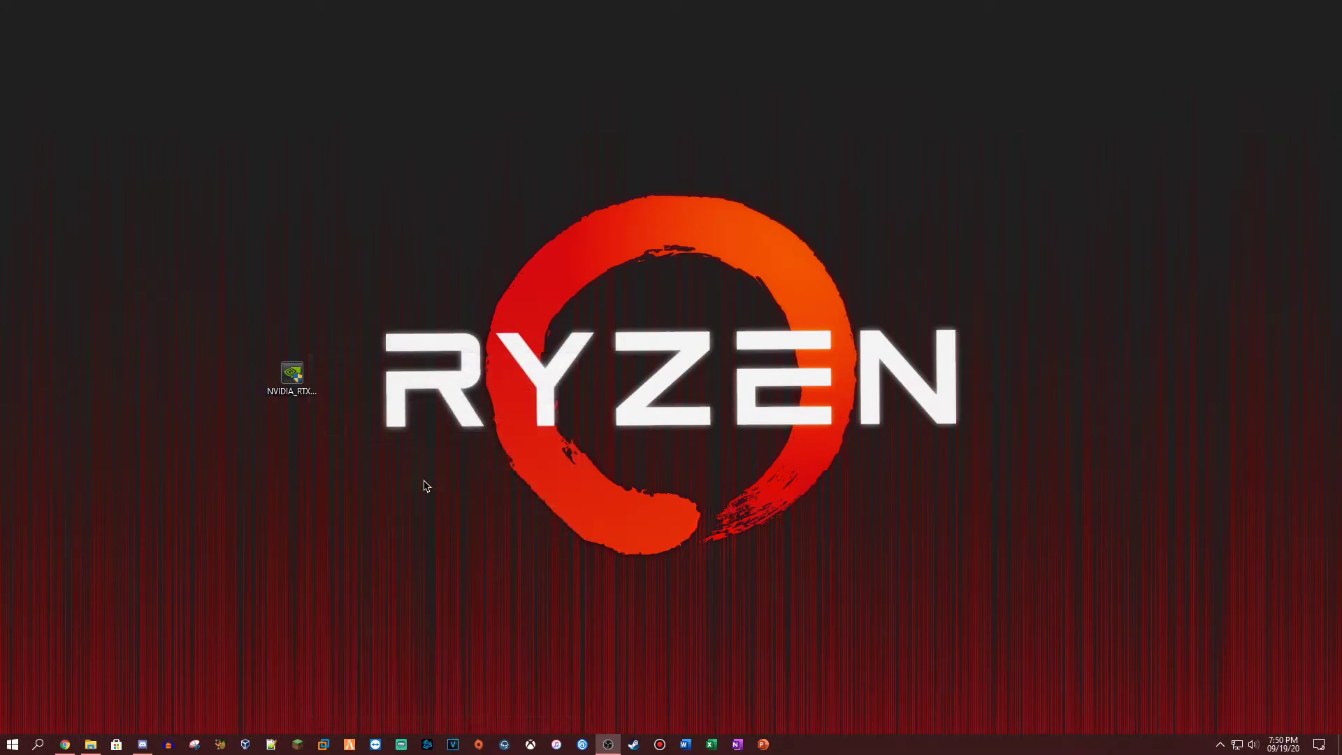
- Install NVIDIA RTX Voice from the desktop installer, accepting the license agreement and closing the finished setup
double_click(296, 383)
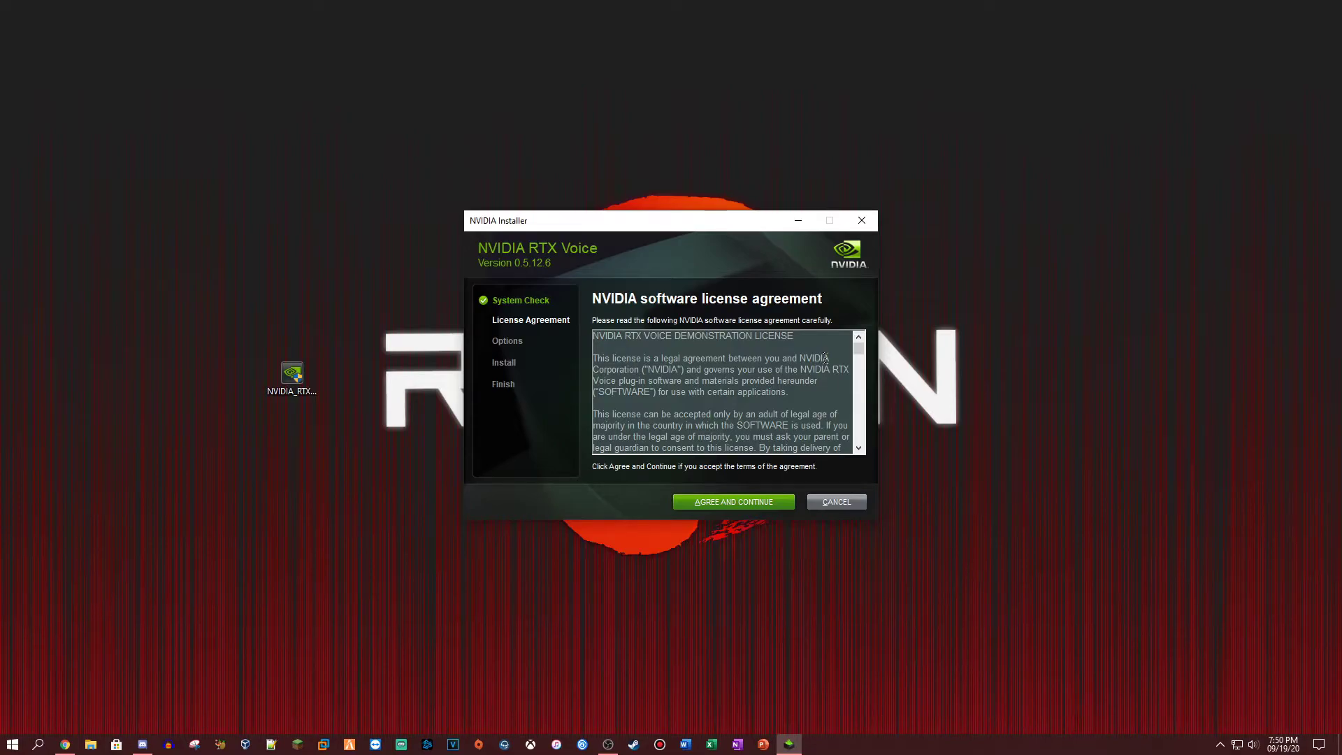
click(740, 497)
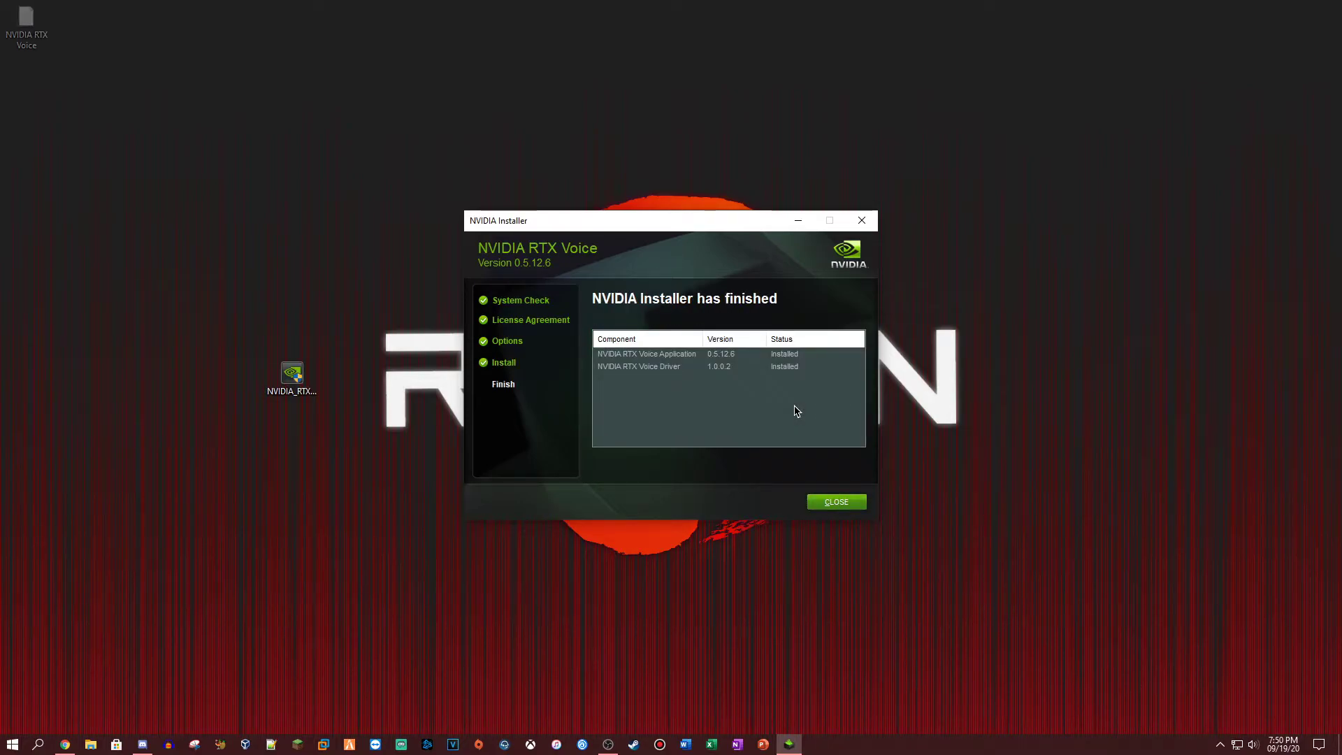
drag(18, 25, 246, 207)
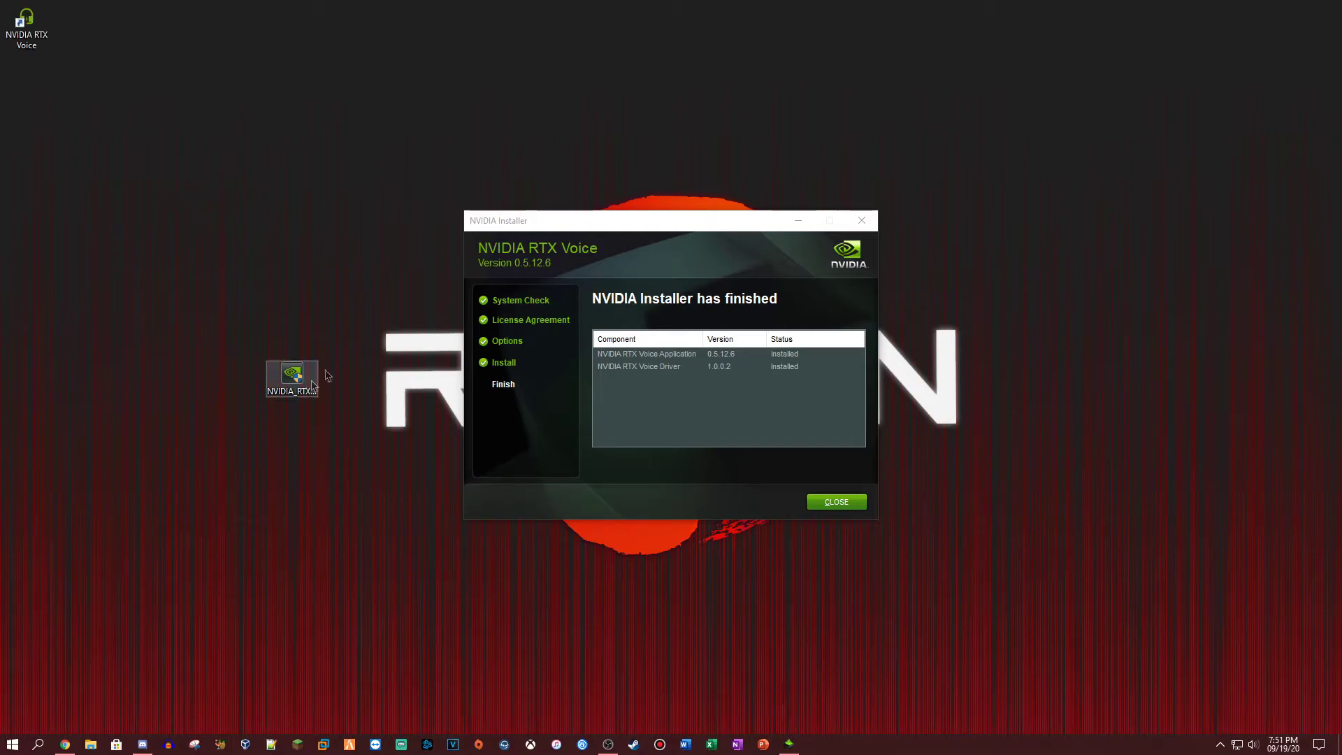
click(846, 502)
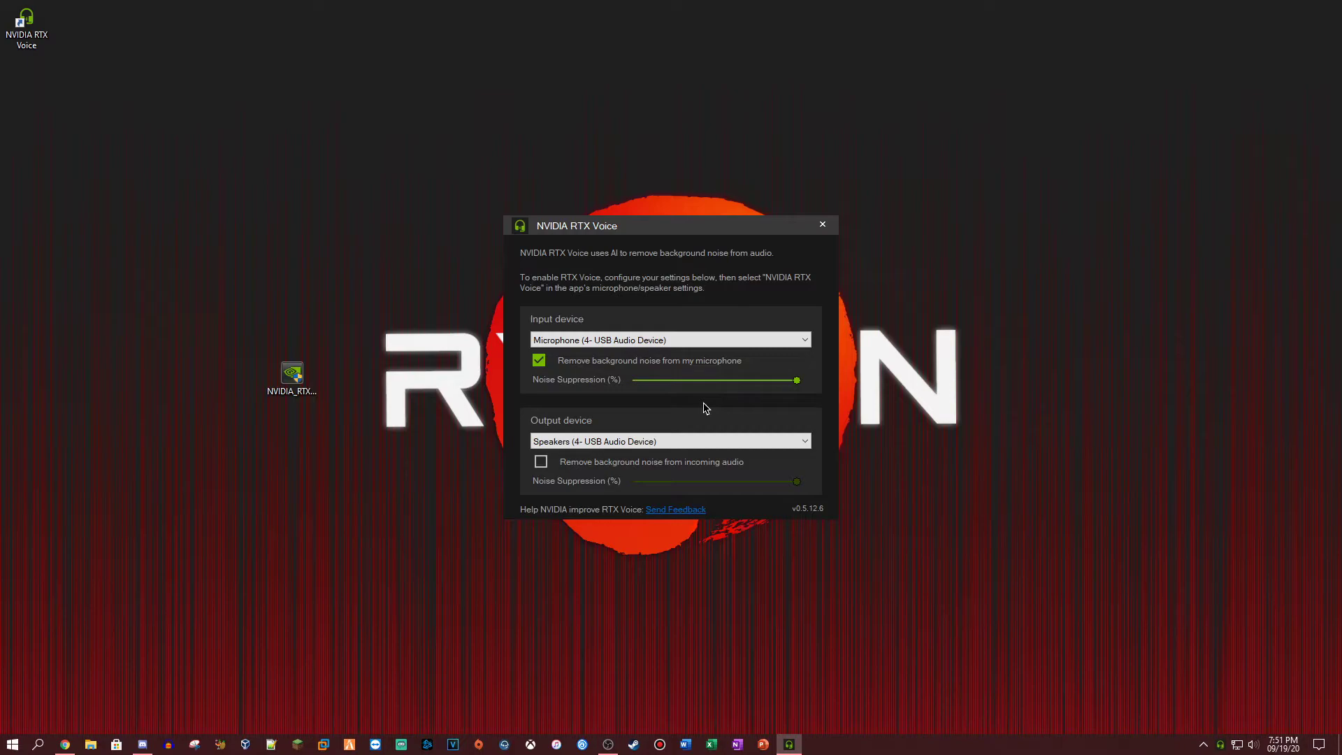
- Choose Microphone (4- USB Audio Device) as the RTX Voice input device
click(638, 342)
click(638, 363)
click(628, 340)
click(574, 357)
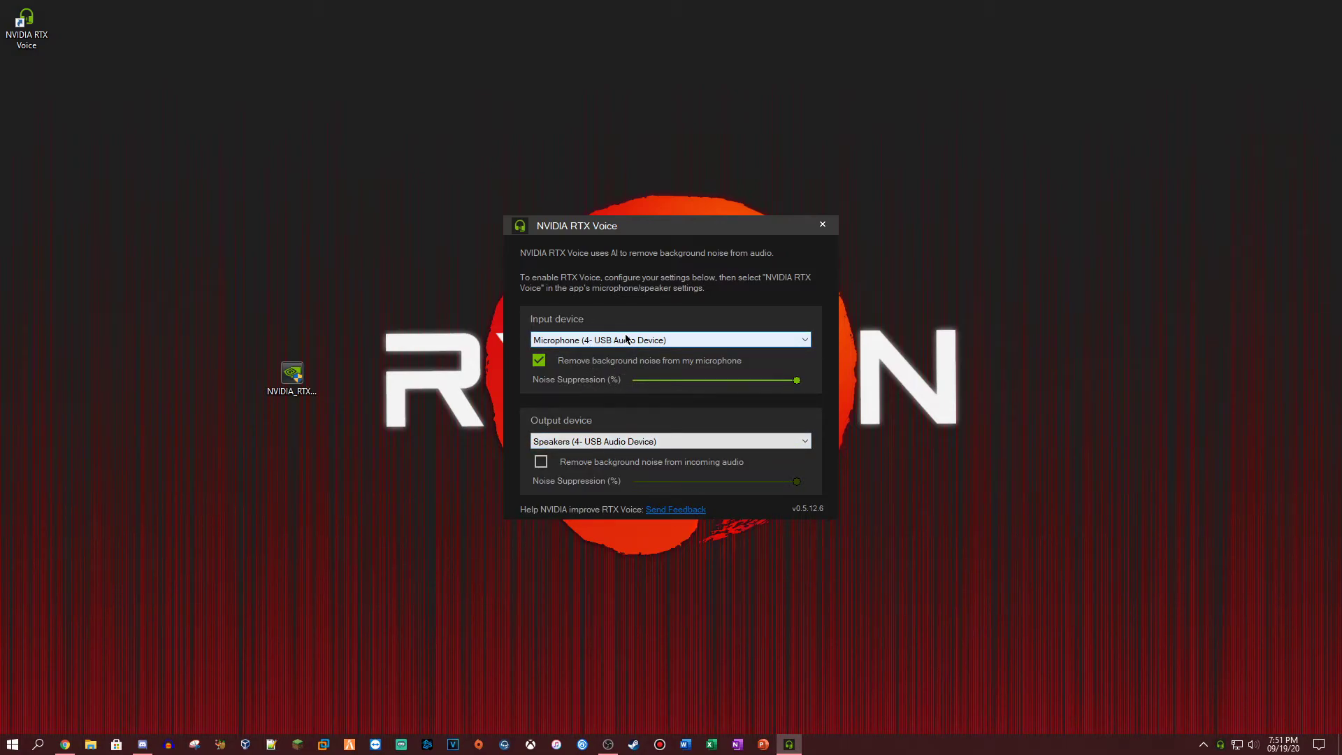
- Choose Speakers (4- USB Audio Device) as the output device and set the microphone's noise suppression to maximum
click(608, 442)
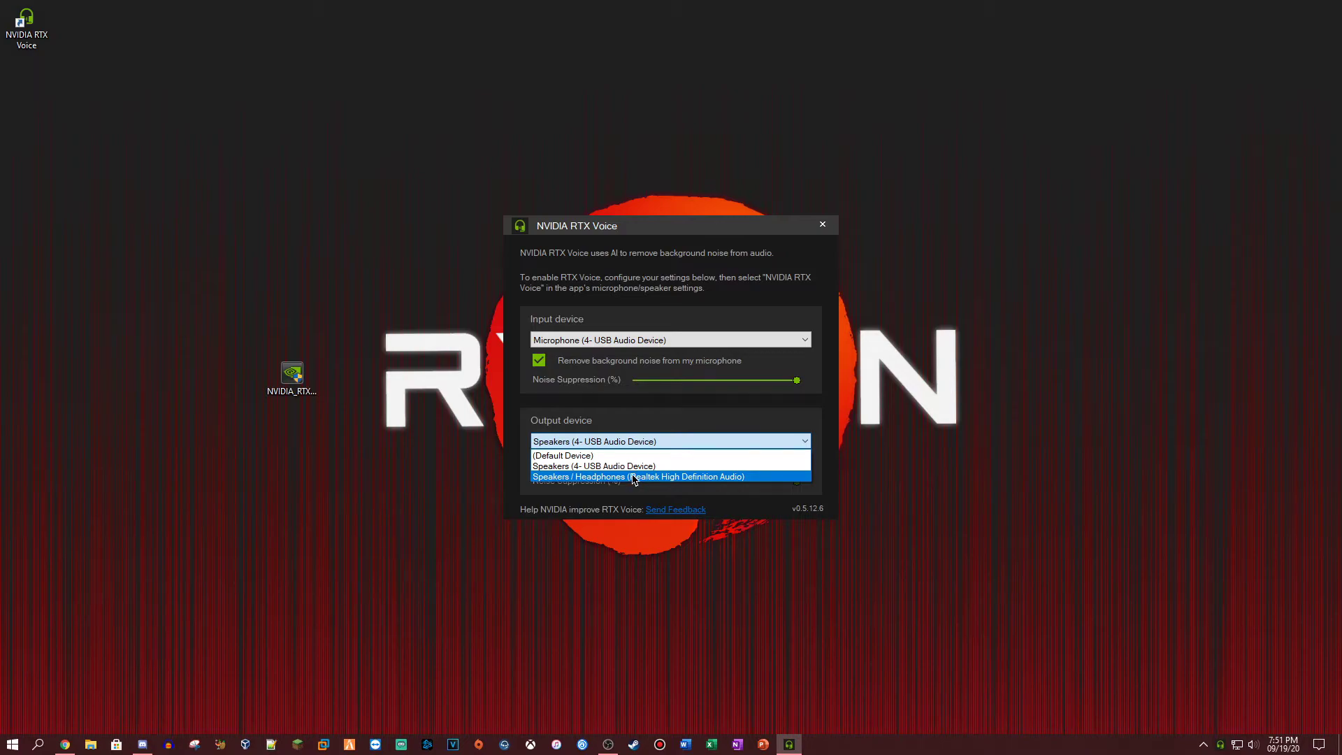
click(636, 466)
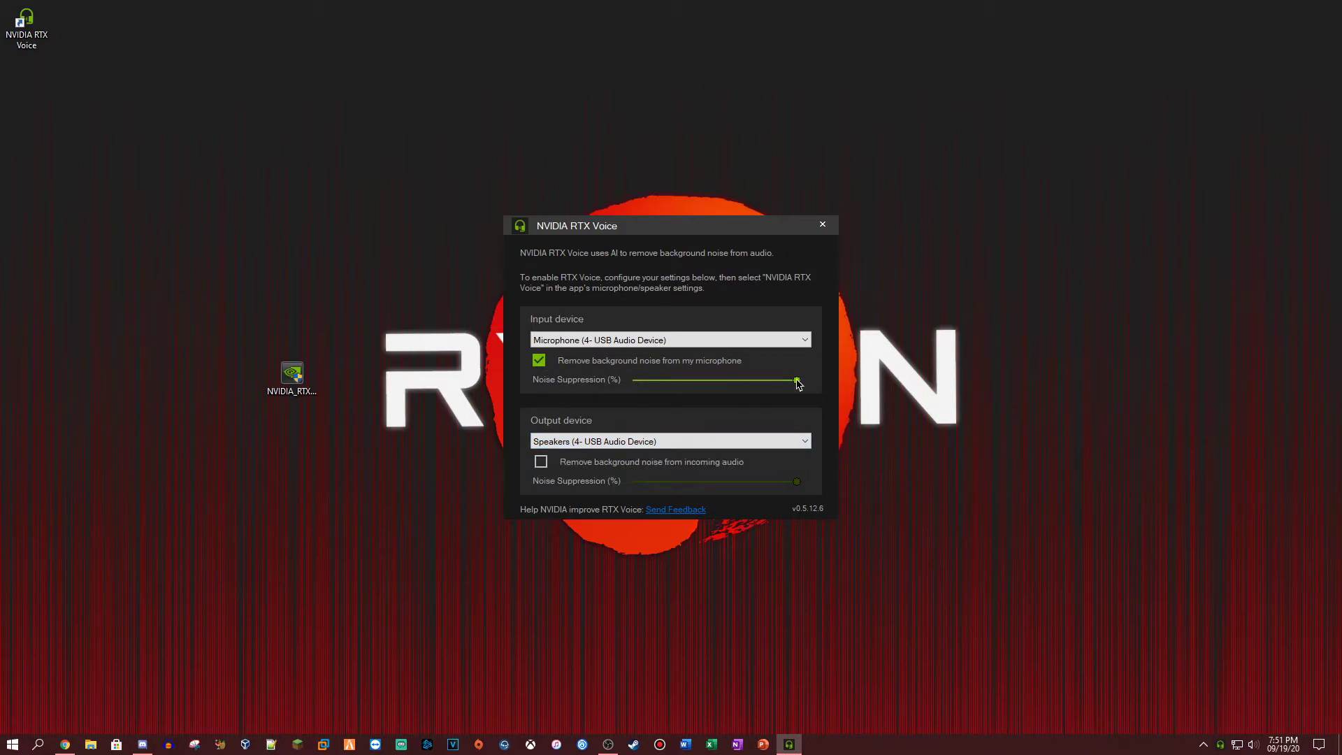
mouse_move(799, 381)
mouse_down()
mouse_move(650, 387)
mouse_move(819, 387)
mouse_up()
- Switch to OBS and set the Mic/Aux source's device to Microphone (NVIDIA RTX Voice)
key(alt+Tab)
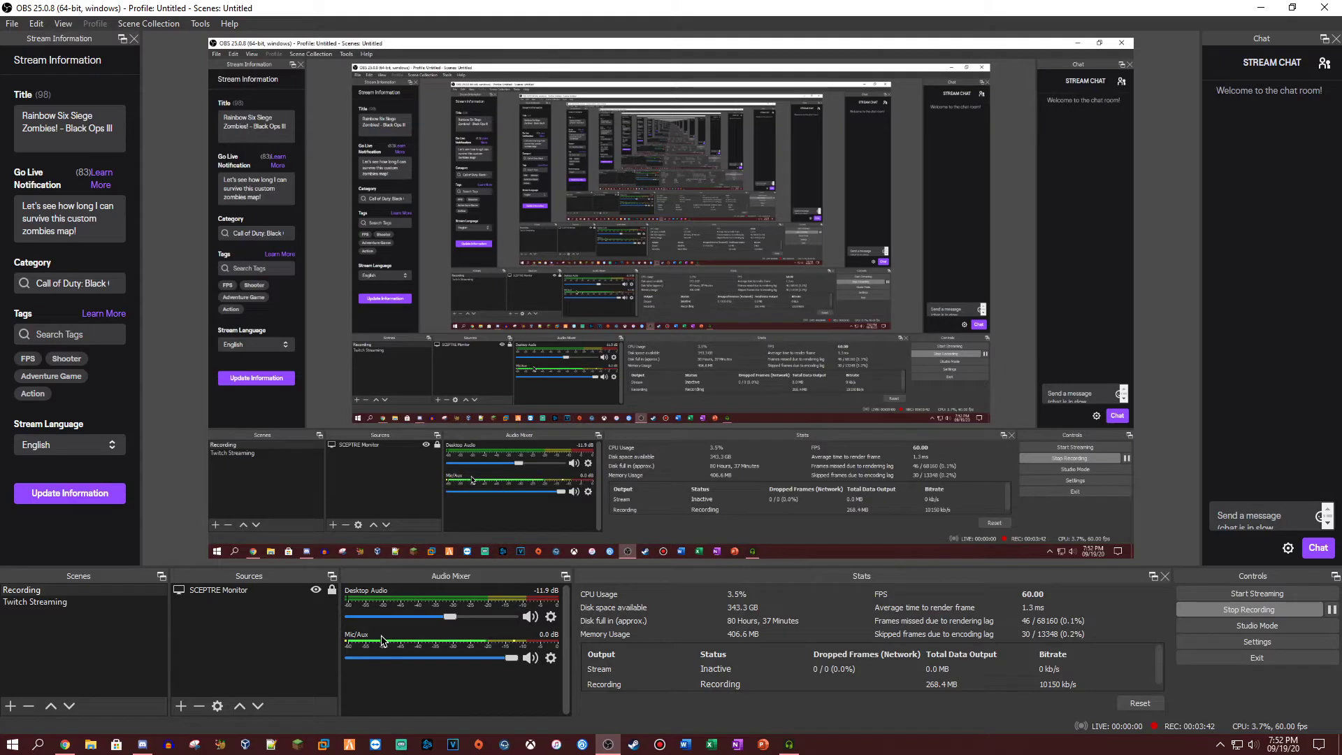
click(549, 658)
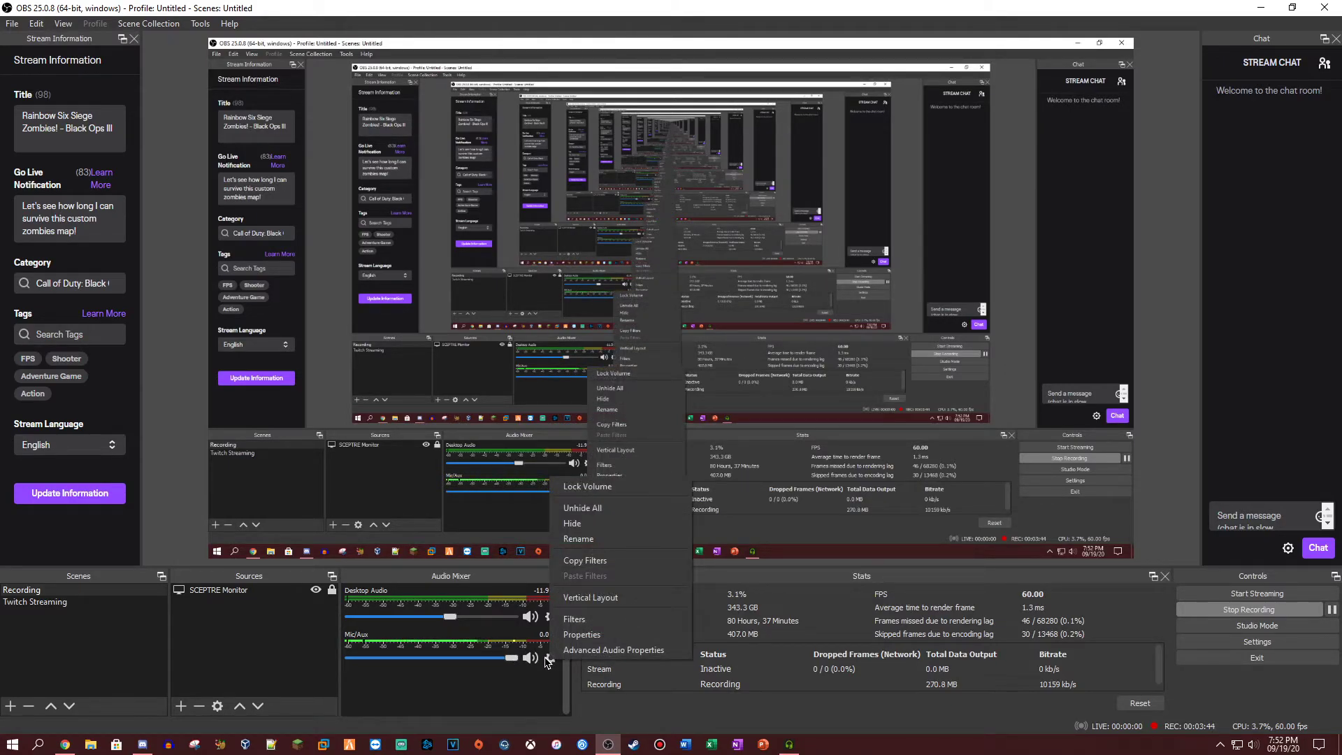
click(580, 634)
click(621, 194)
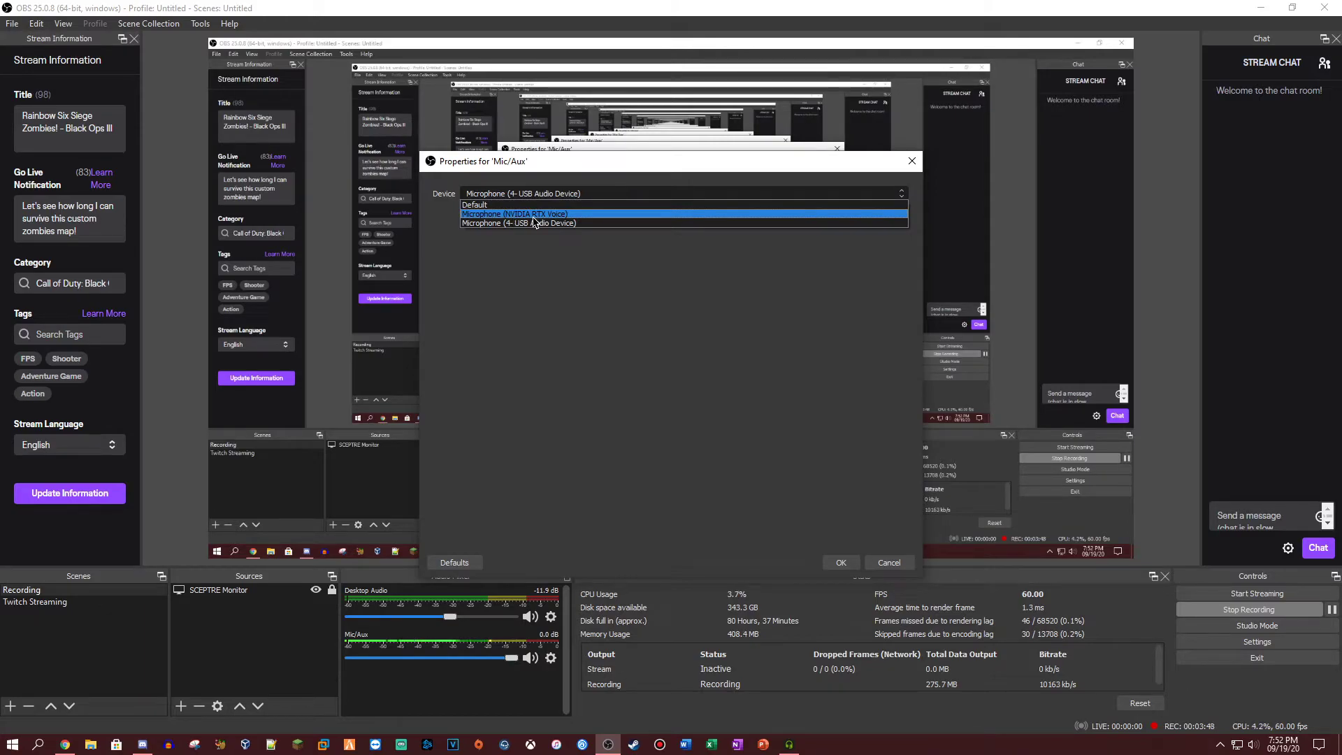
click(513, 214)
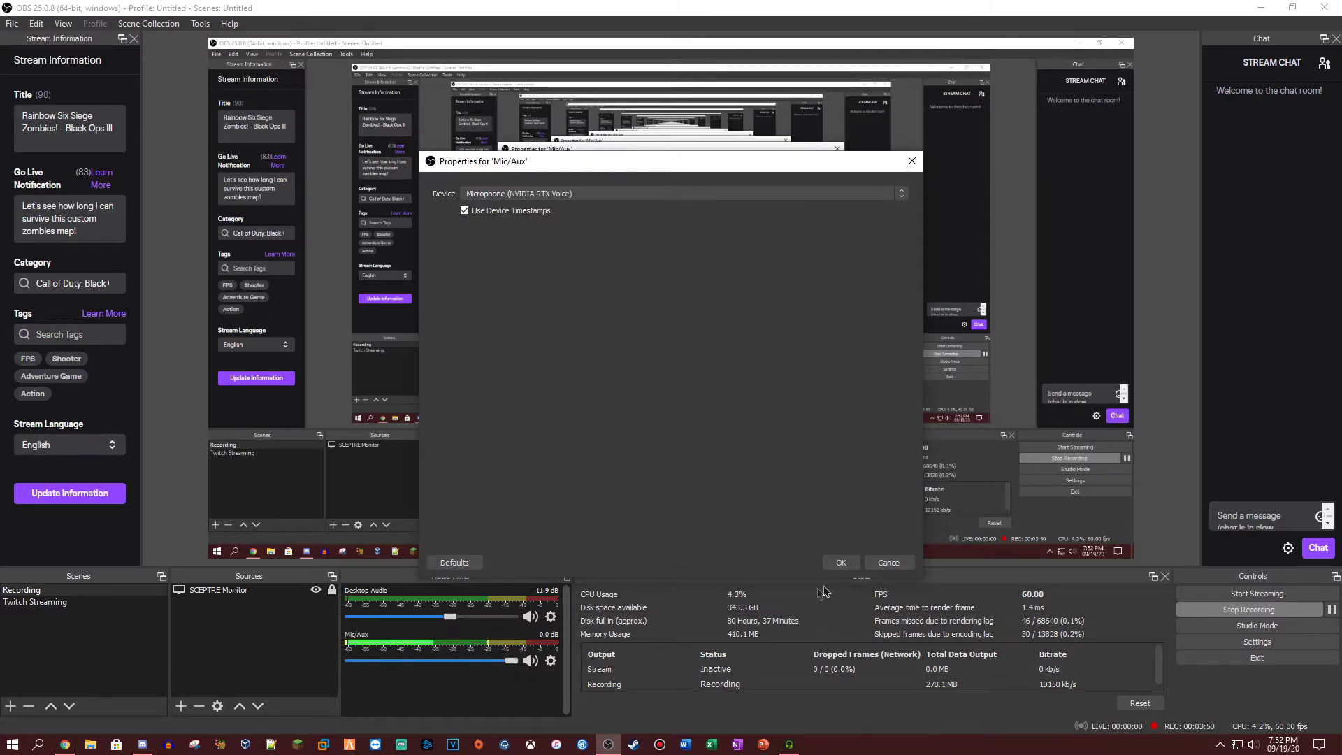
click(841, 562)
drag(812, 8, 552, 82)
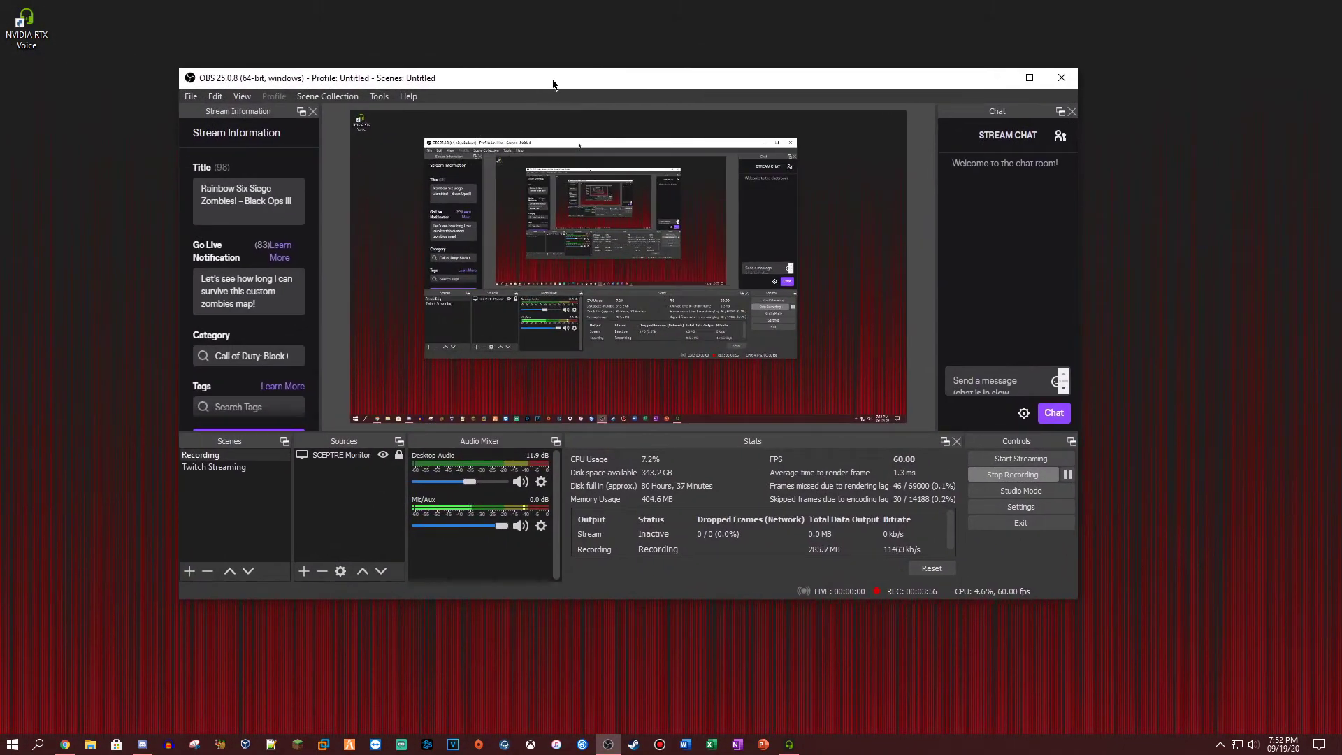